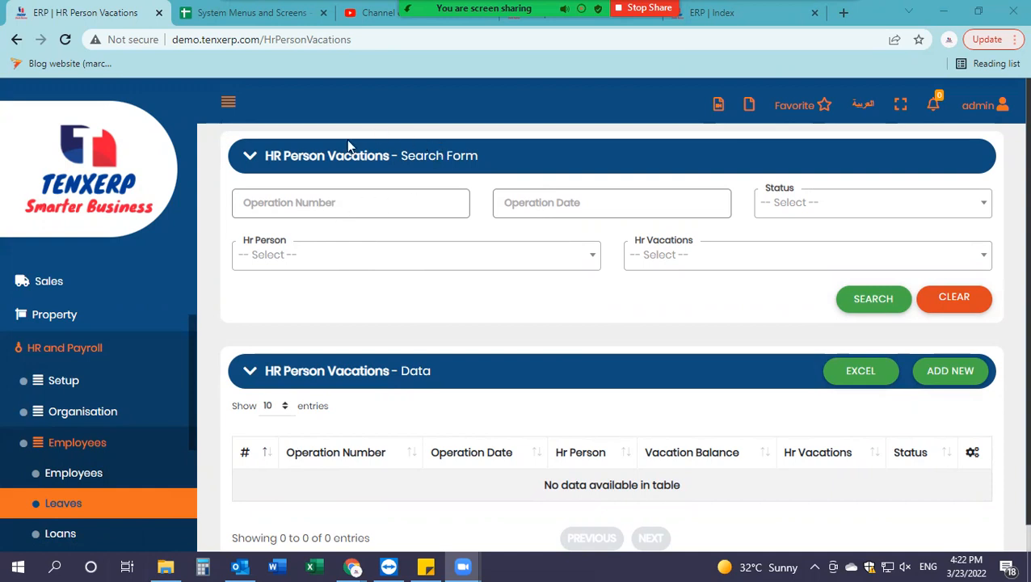
- Examine the vacation search form's filters for operation number, operation date, status, HR person and vacation type
click(372, 205)
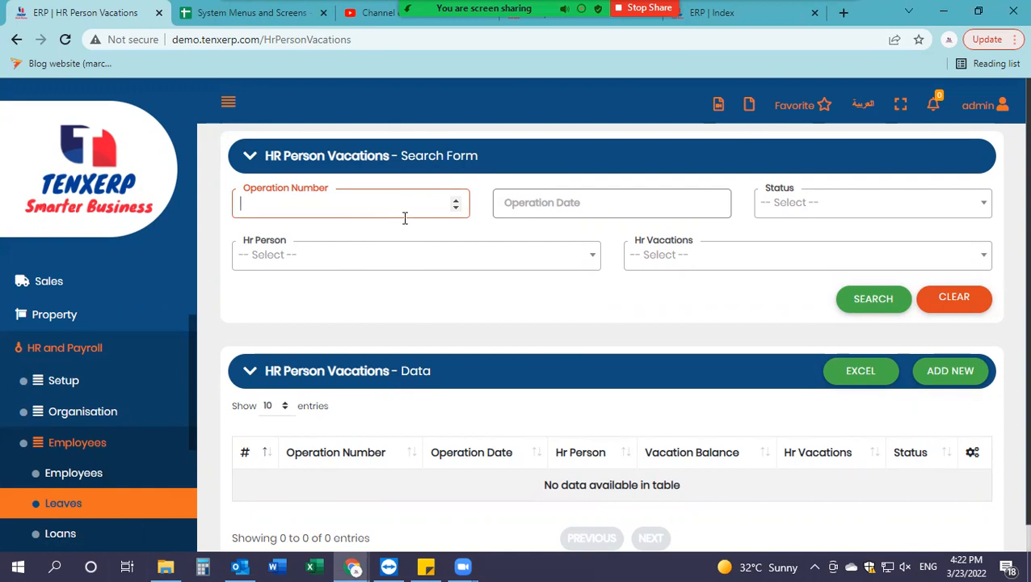
click(541, 210)
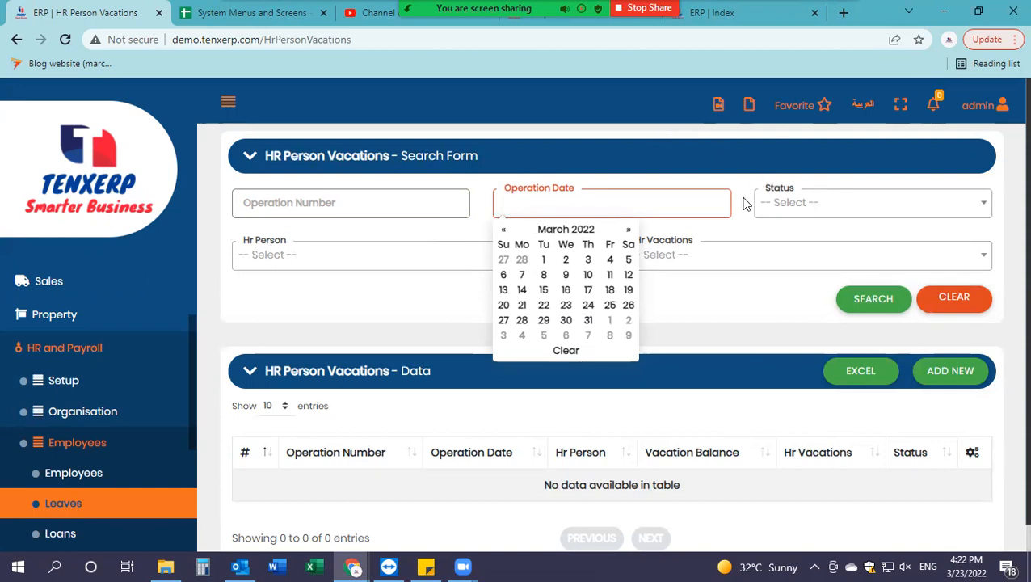
click(774, 212)
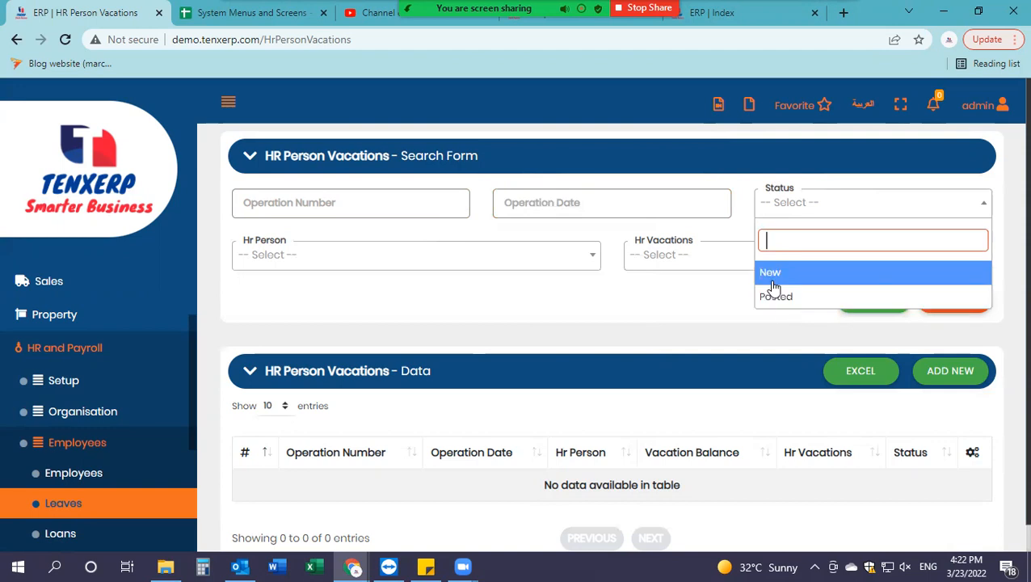
click(524, 236)
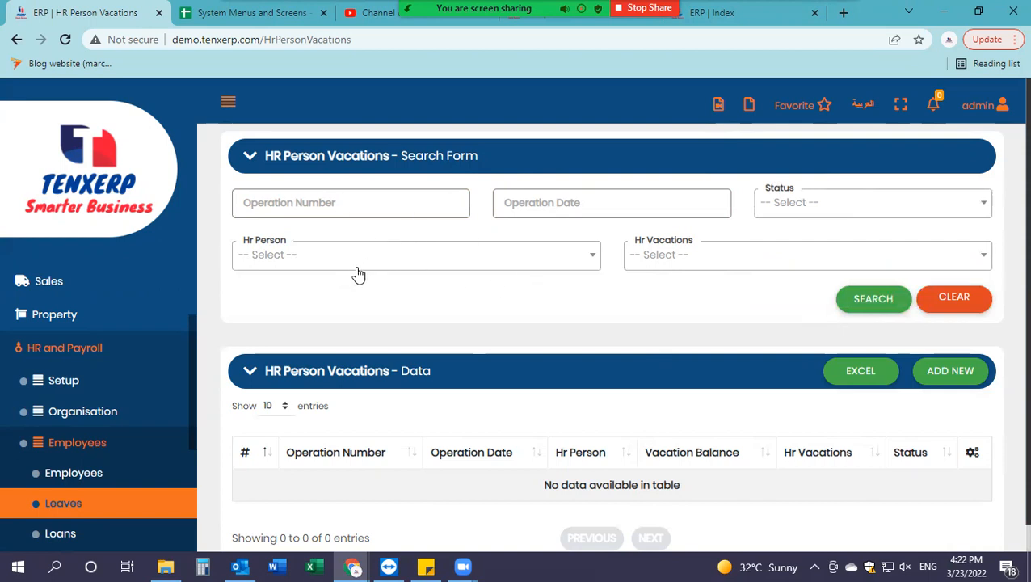
click(312, 260)
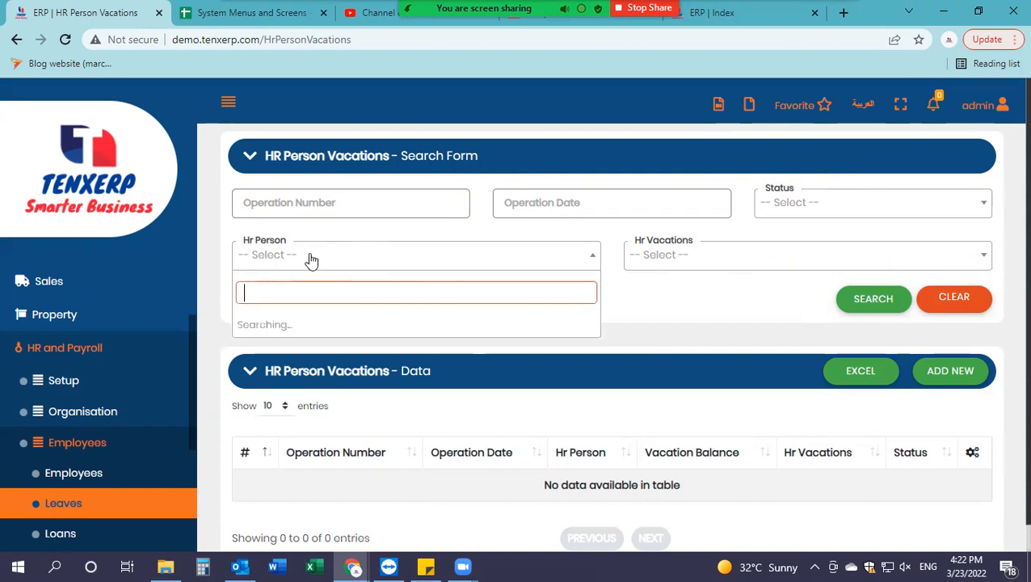
click(424, 236)
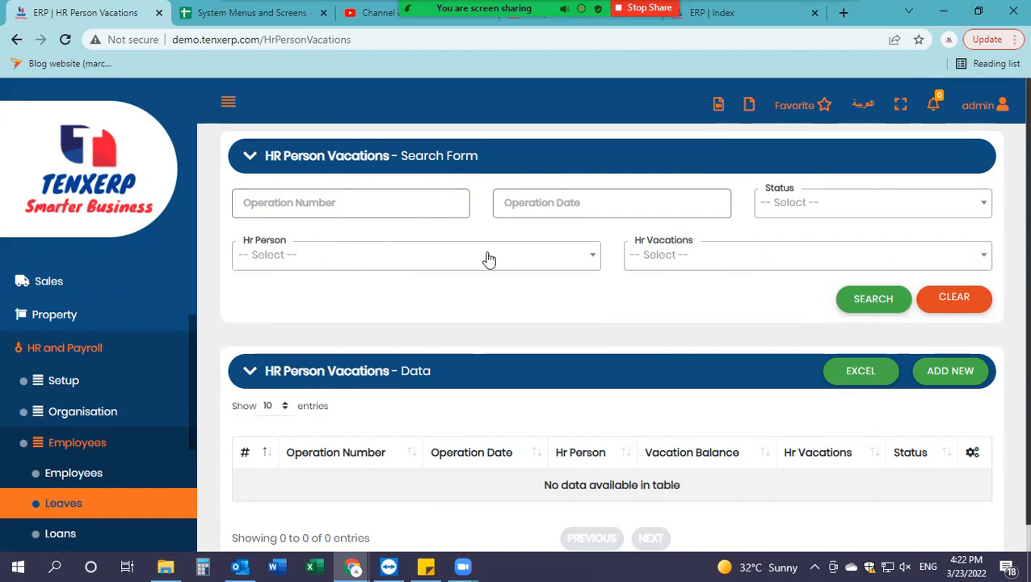
click(664, 258)
click(616, 239)
scroll(412, 339, down, 1)
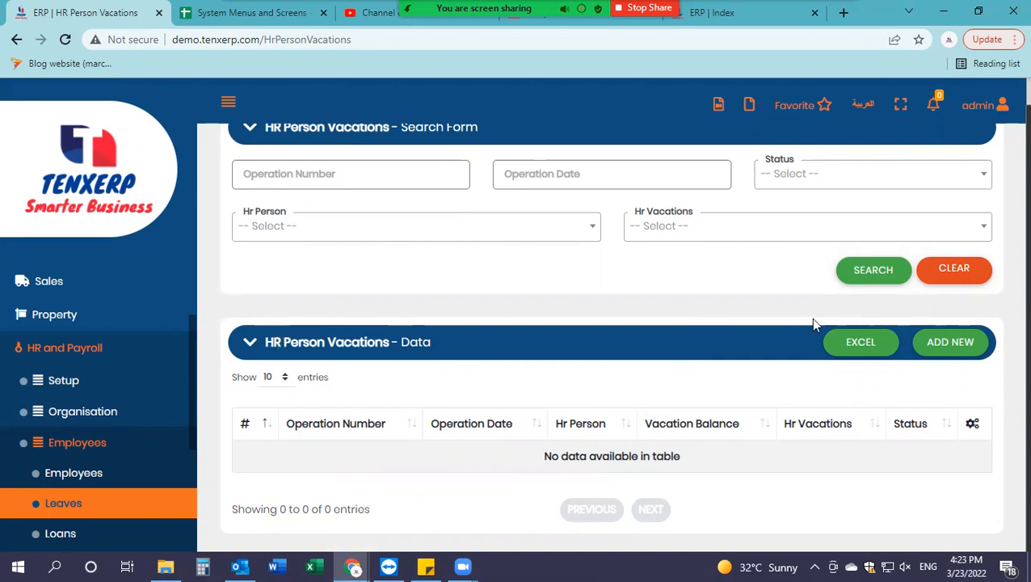
- Start a new HR person vacation record and set its operation date to 02/03/2022
click(938, 346)
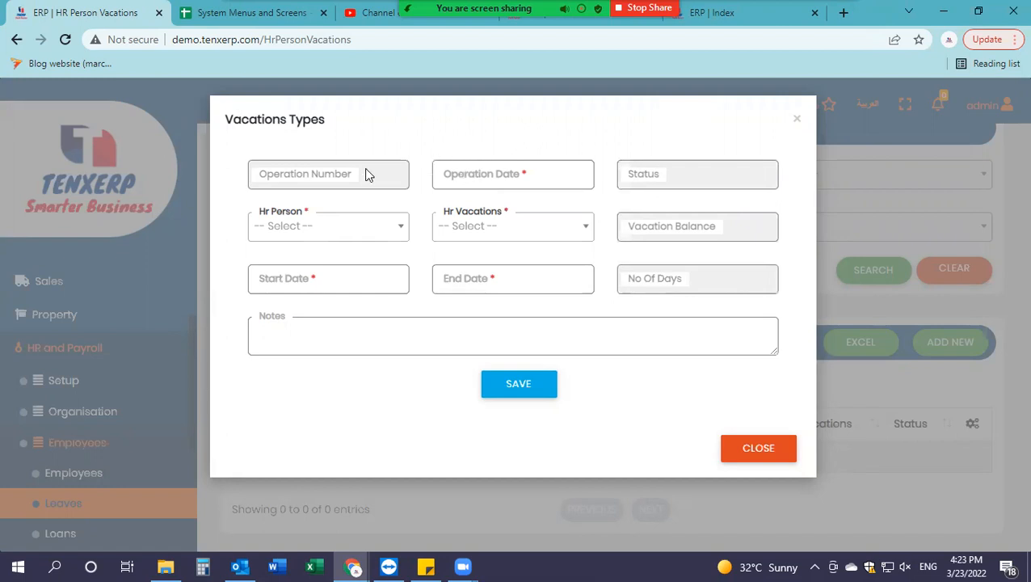
click(500, 181)
click(361, 237)
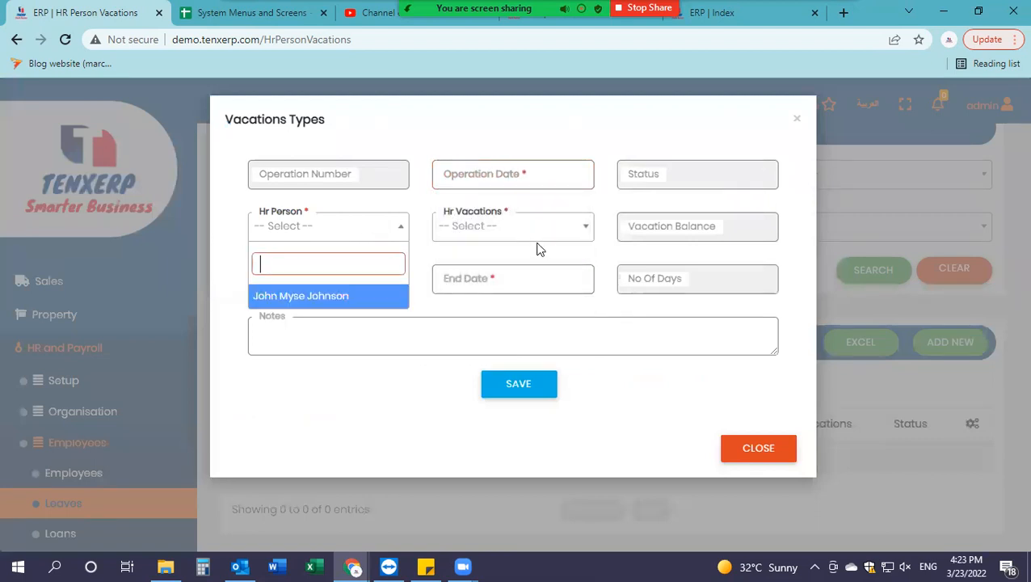
click(493, 173)
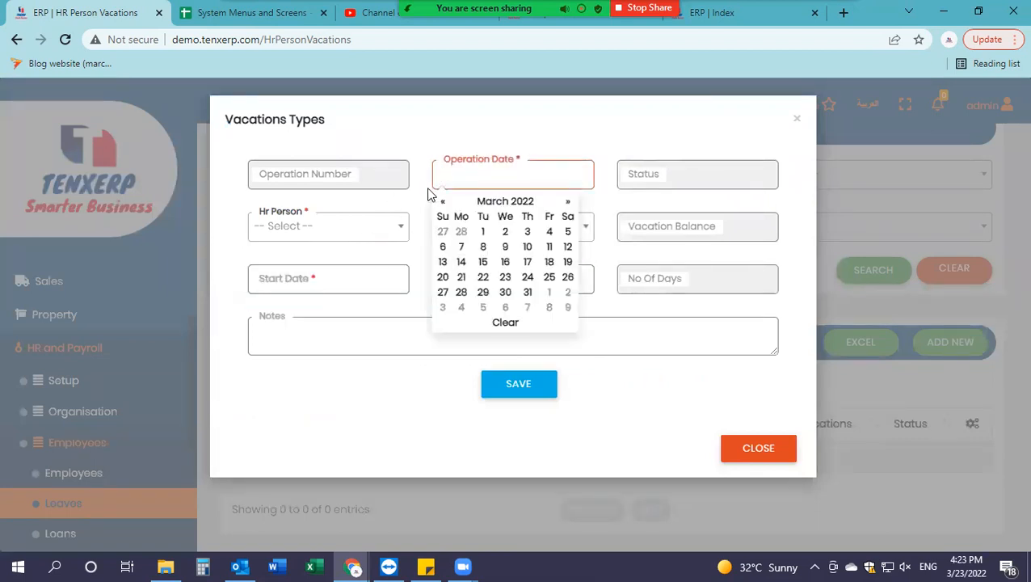
click(506, 232)
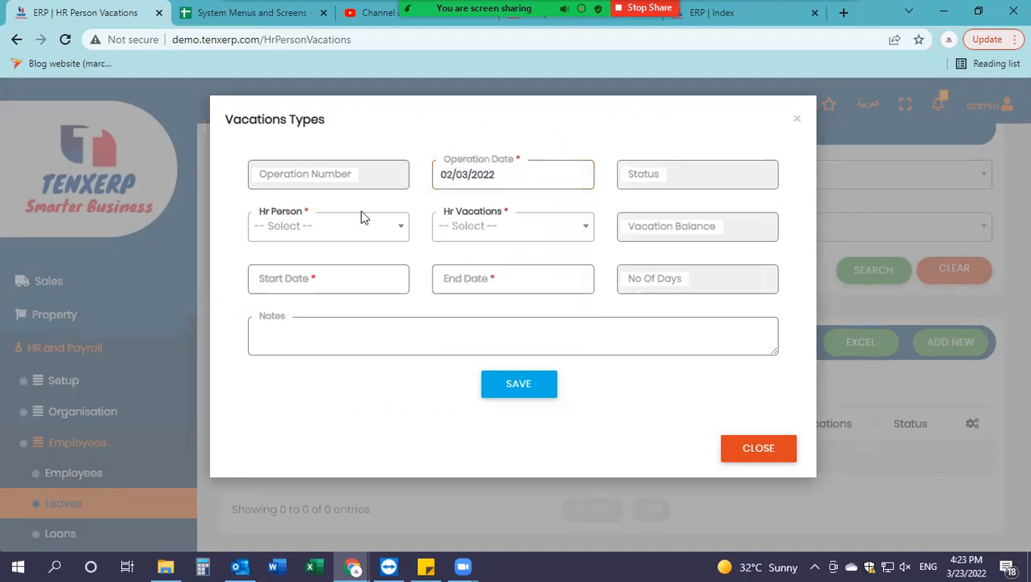
- Assign the listed employee to the vacation record and choose Sick Leave as the vacation type
click(358, 235)
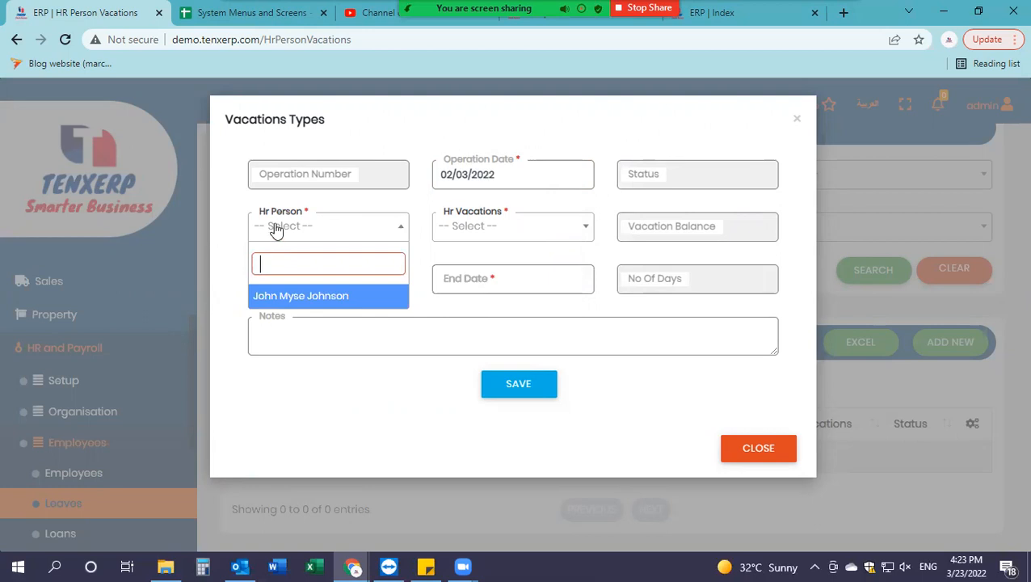
click(283, 297)
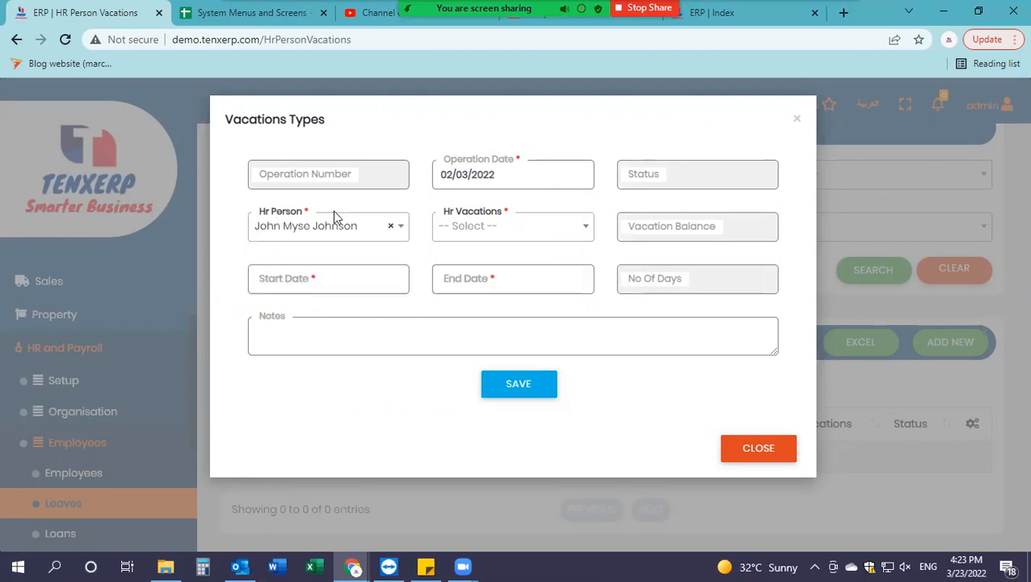
click(502, 227)
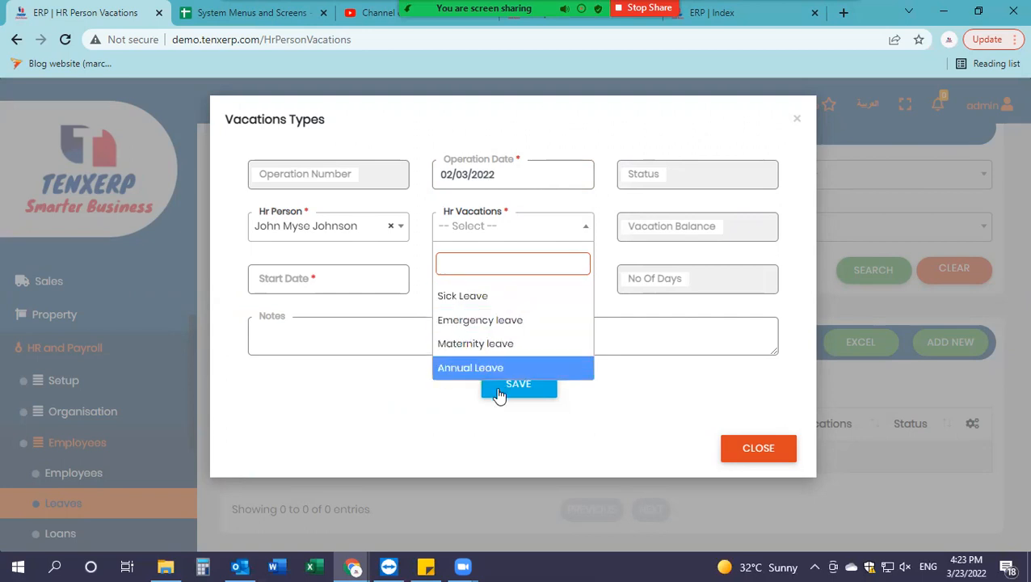
click(475, 298)
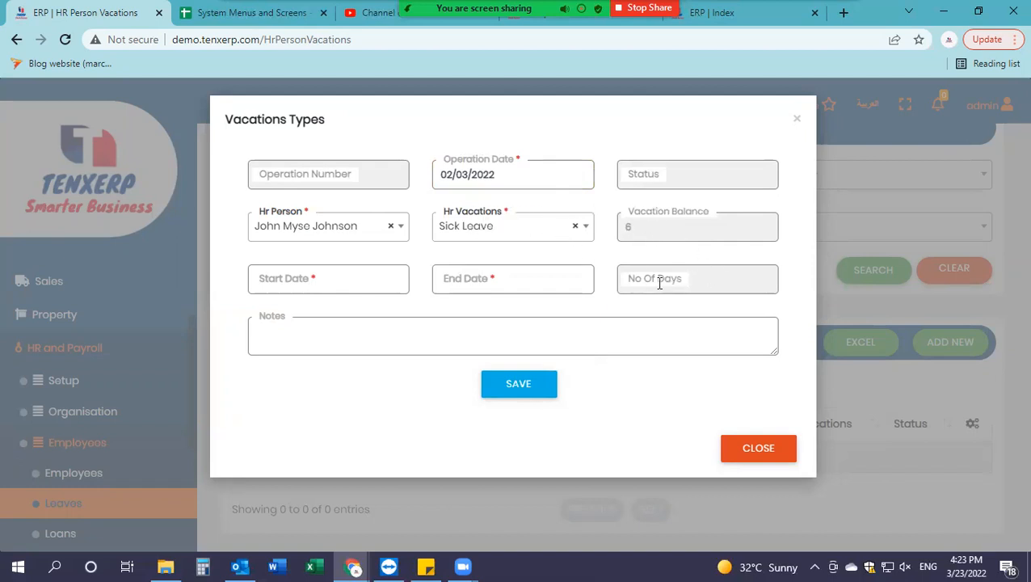
double_click(631, 233)
- Set the leave's start date to 02/03/2022 and its end date to 03/03/2022
click(349, 290)
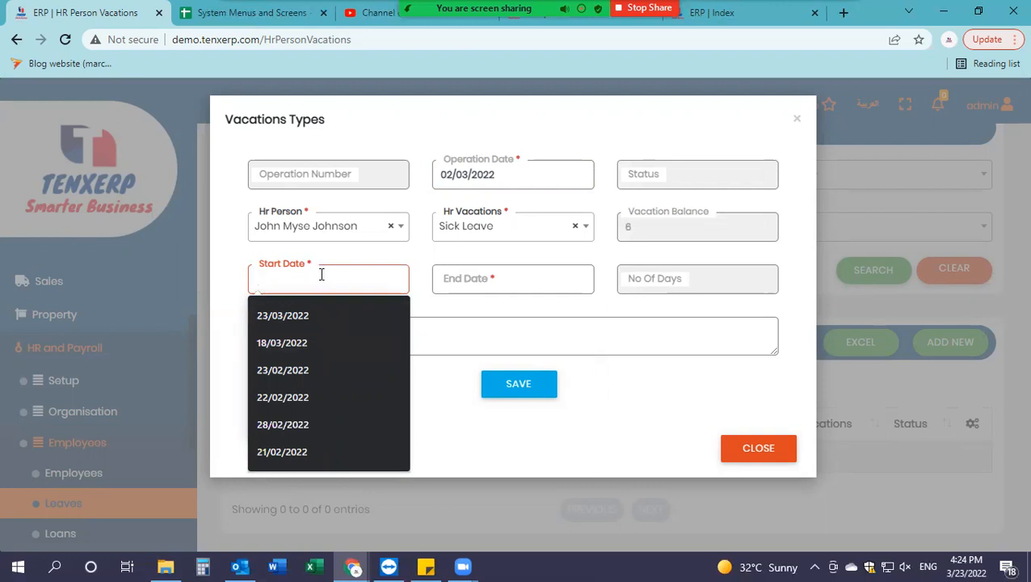
text(02/03/2022)
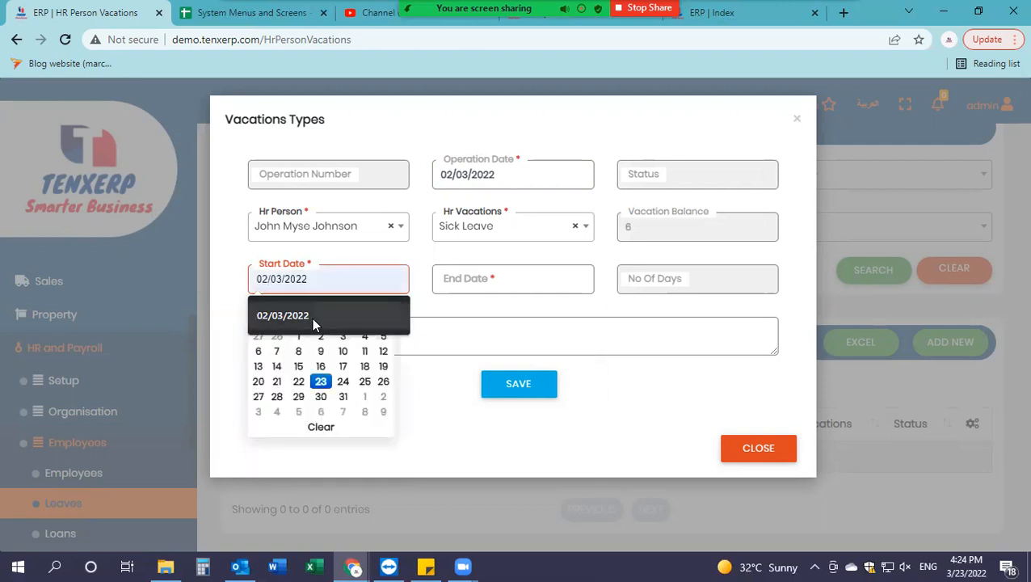
click(312, 316)
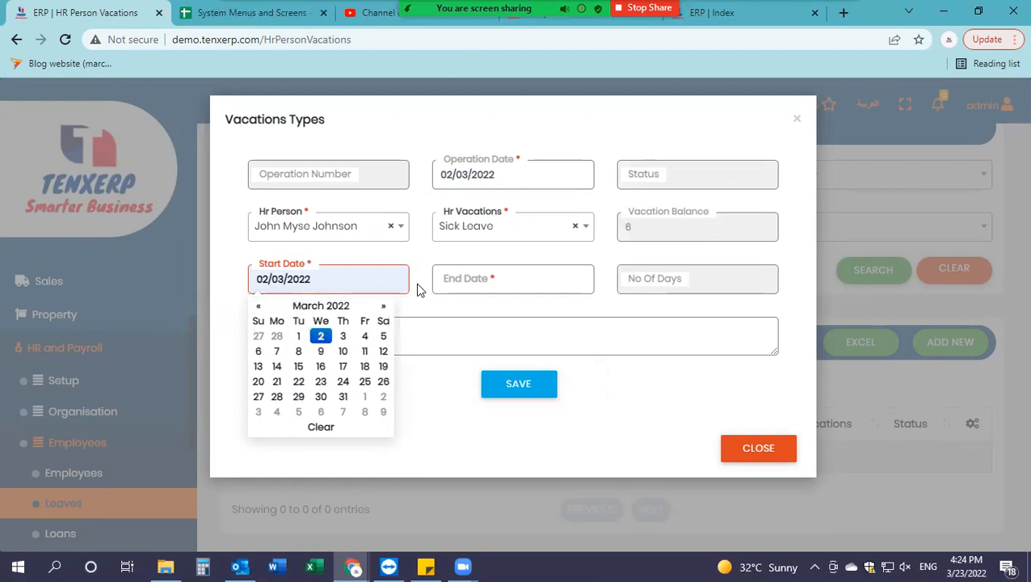
click(486, 288)
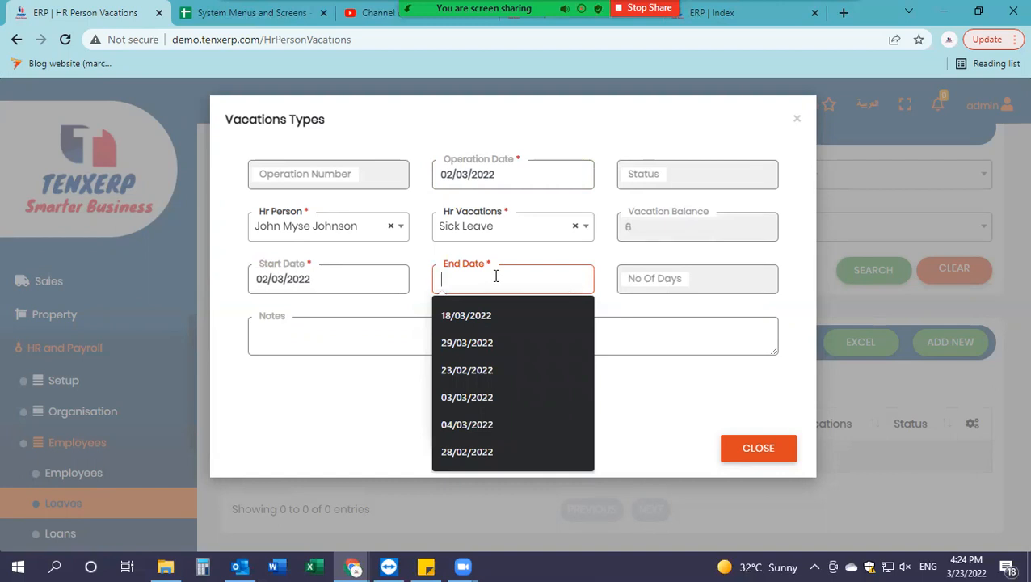
text(03/03/2022)
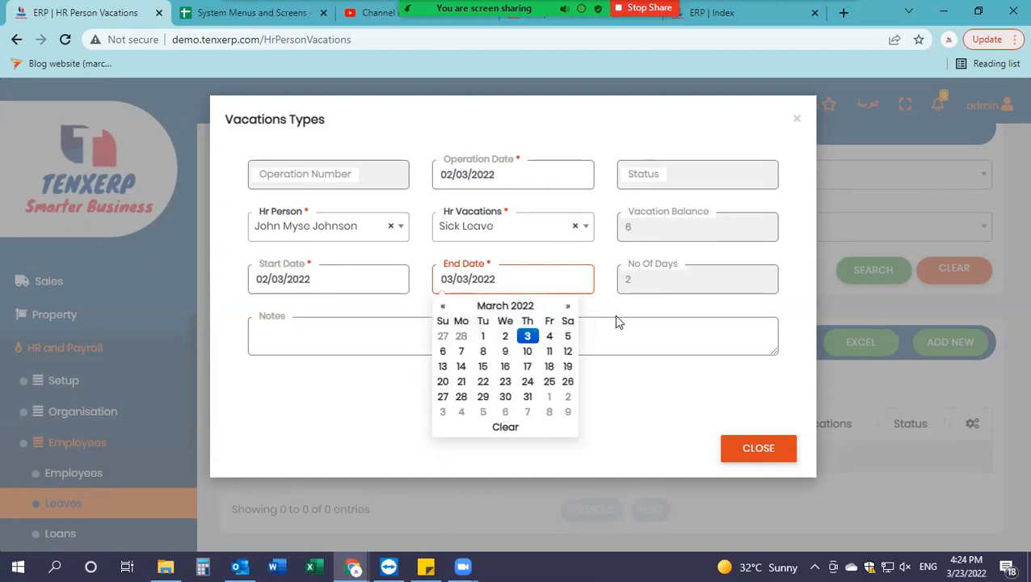
- Enter a note describing the entry as sick leave for the employee, and save the vacation record
click(637, 327)
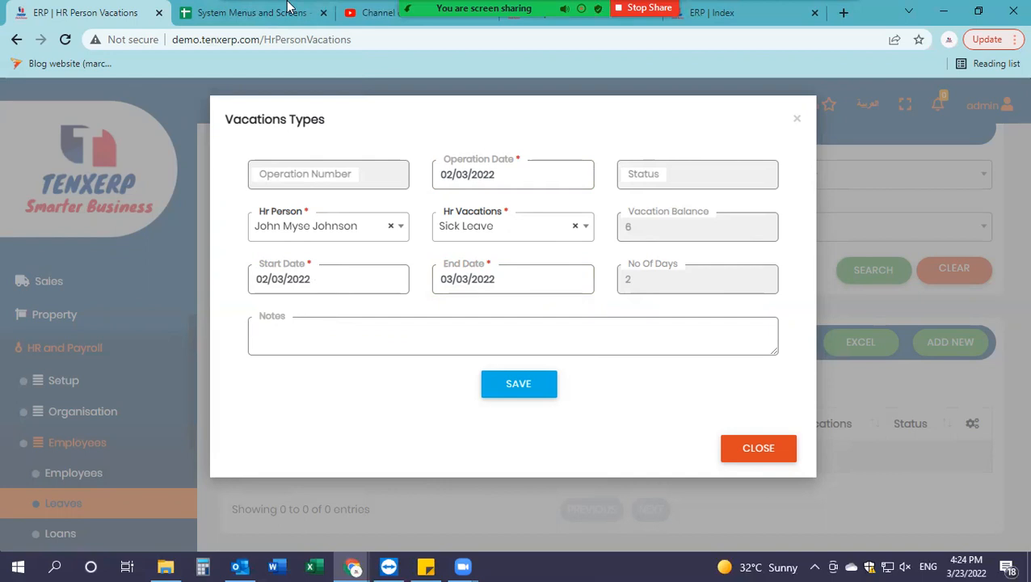
text(ick Leave for John)
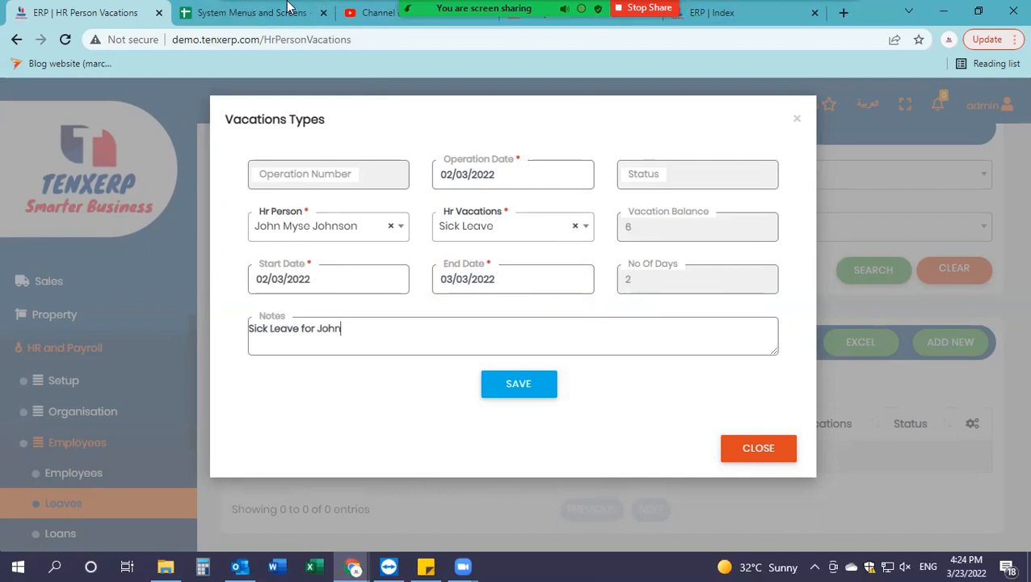
click(525, 394)
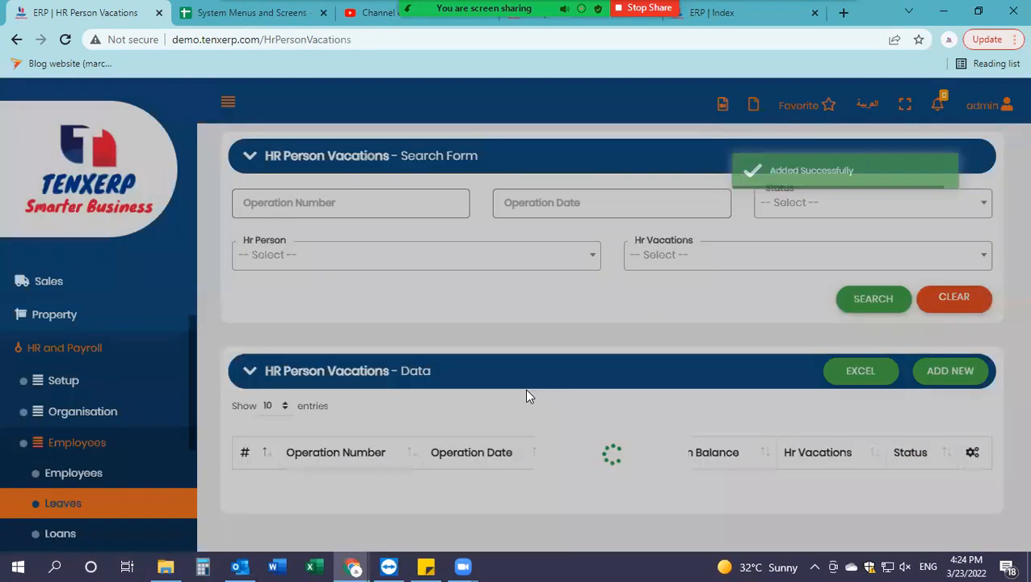
- Expand the saved sick leave row in the vacations data table to show its status
scroll(642, 352, down, 1)
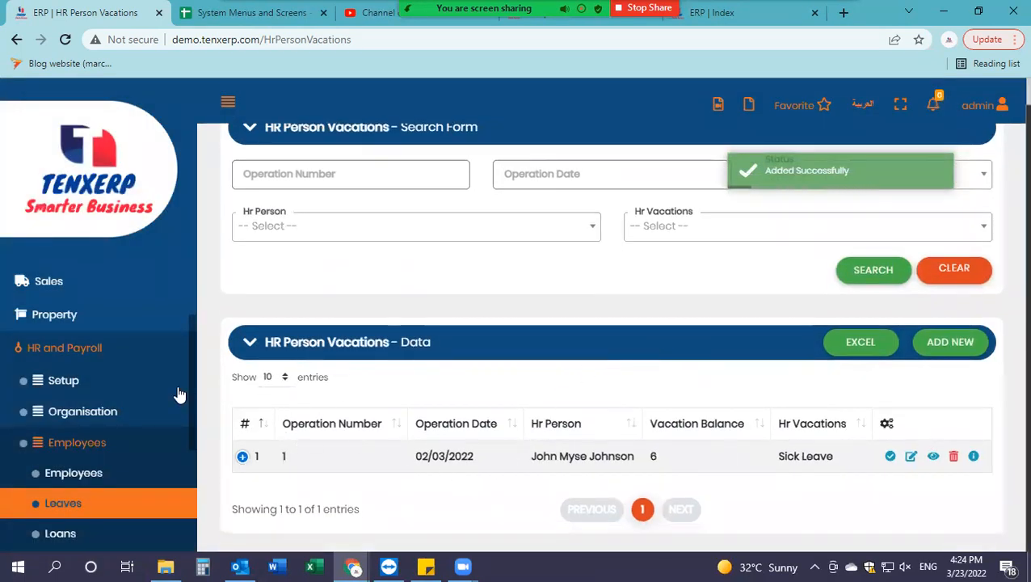
click(242, 456)
scroll(303, 336, down, 1)
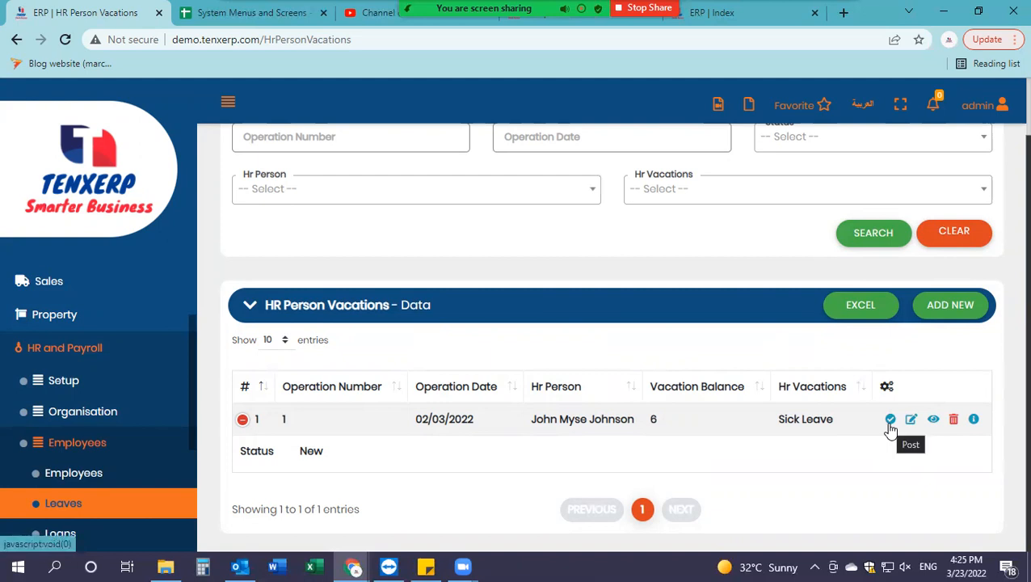
- Review the sick leave record's read-only details, including its dates, status and notes, and close the view
click(934, 422)
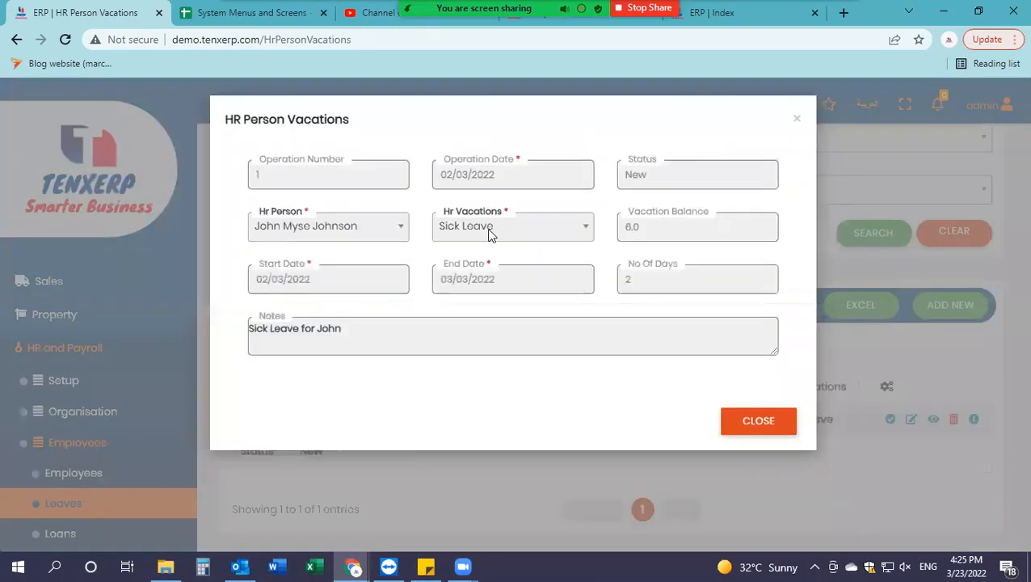
drag(333, 340, 344, 333)
drag(669, 178, 376, 184)
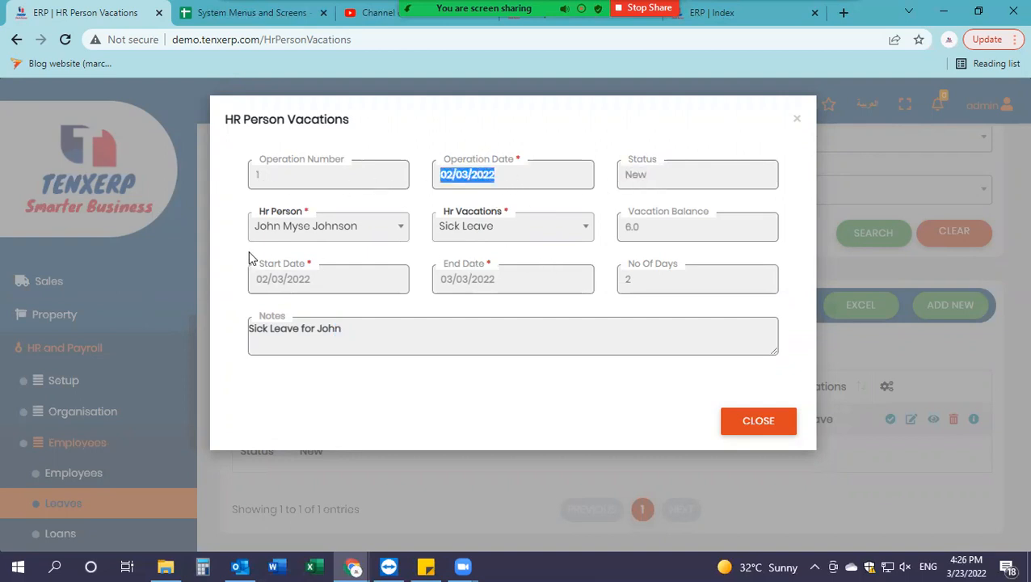
click(646, 246)
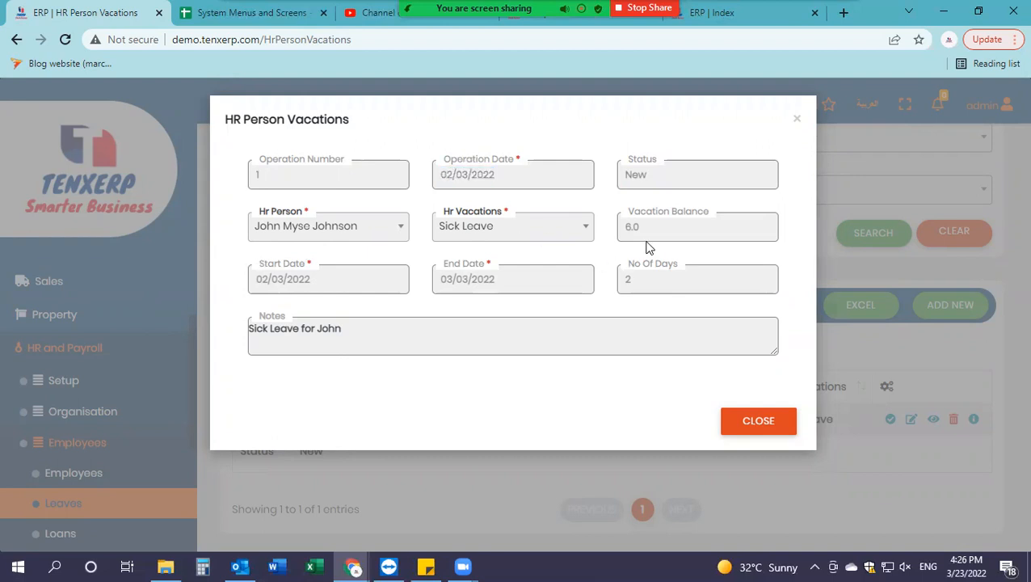
click(745, 421)
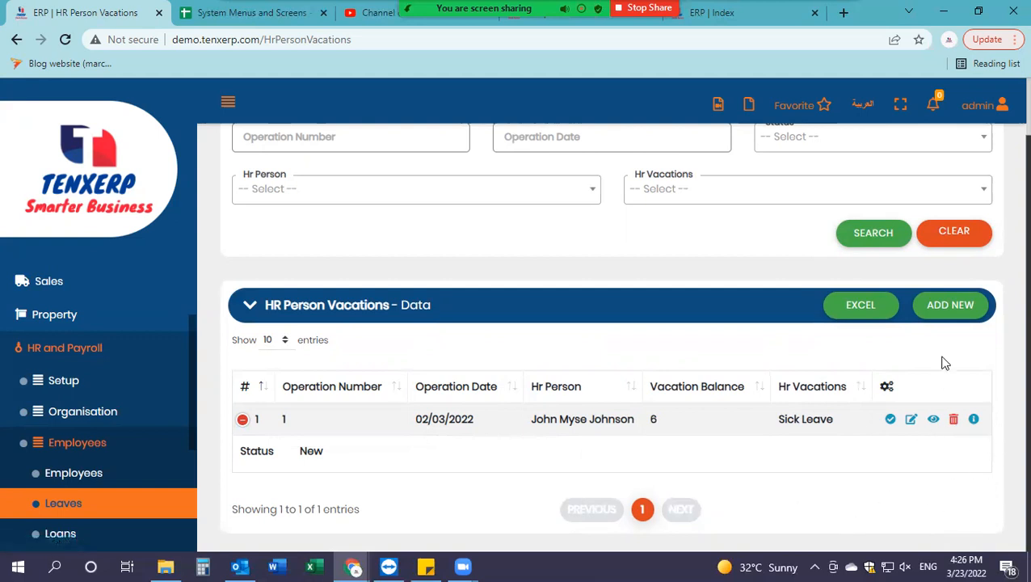
- Examine the sick leave record's creation and modification information, including the Updated By and Modification Time fields, and close it
click(975, 420)
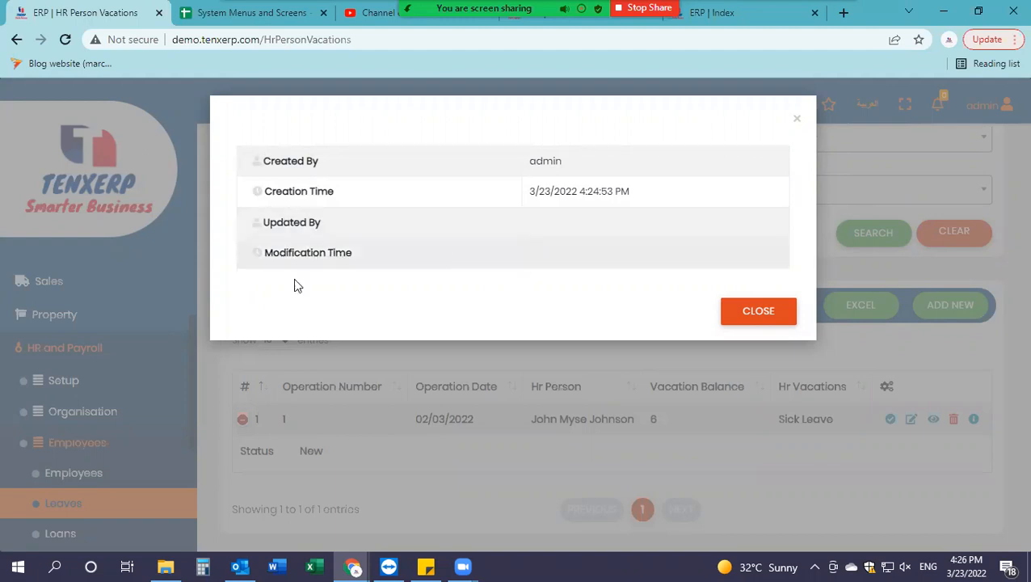
drag(267, 222, 333, 222)
click(600, 216)
drag(361, 257, 272, 255)
click(537, 256)
drag(361, 255, 263, 255)
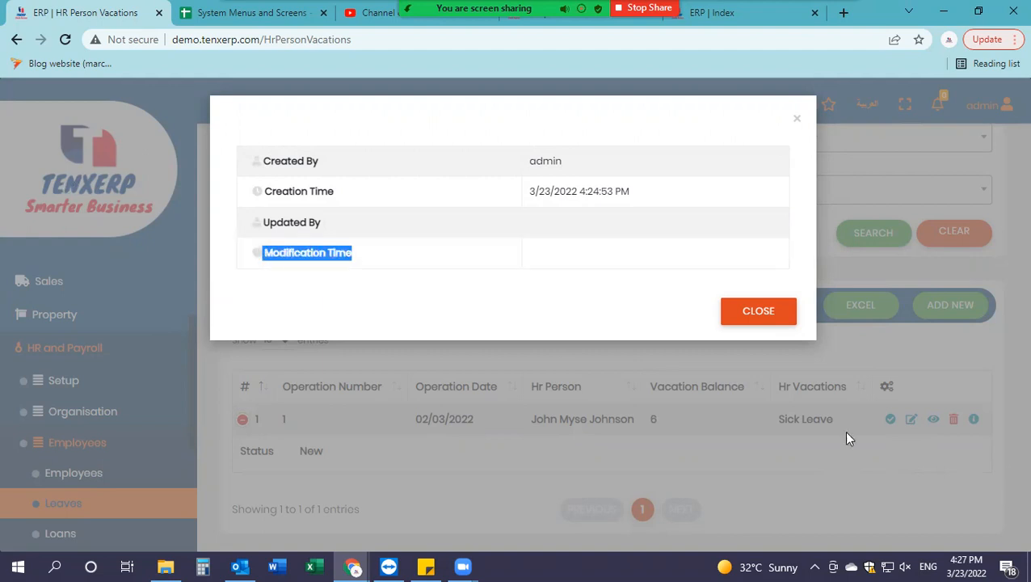
click(338, 252)
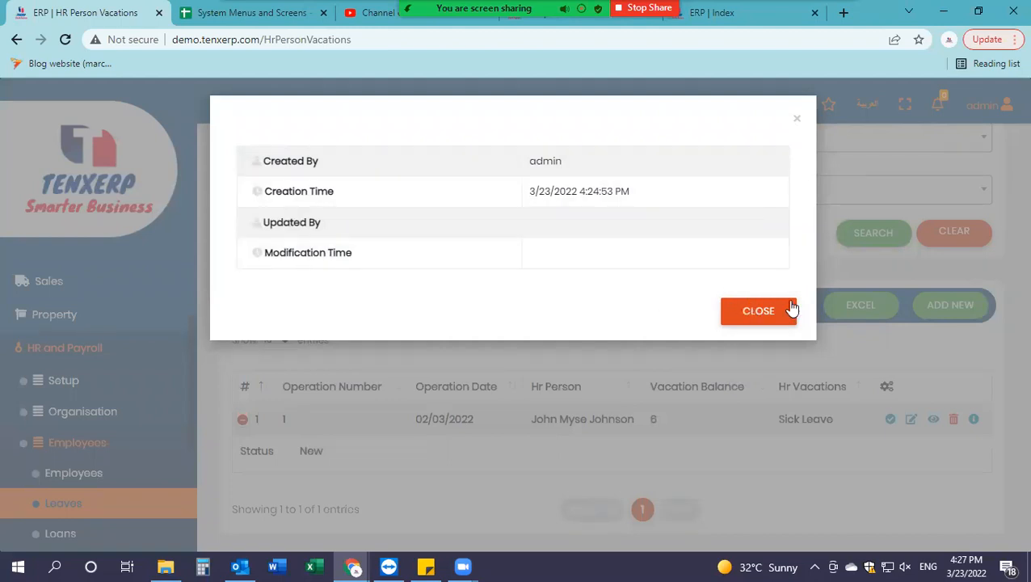
click(769, 311)
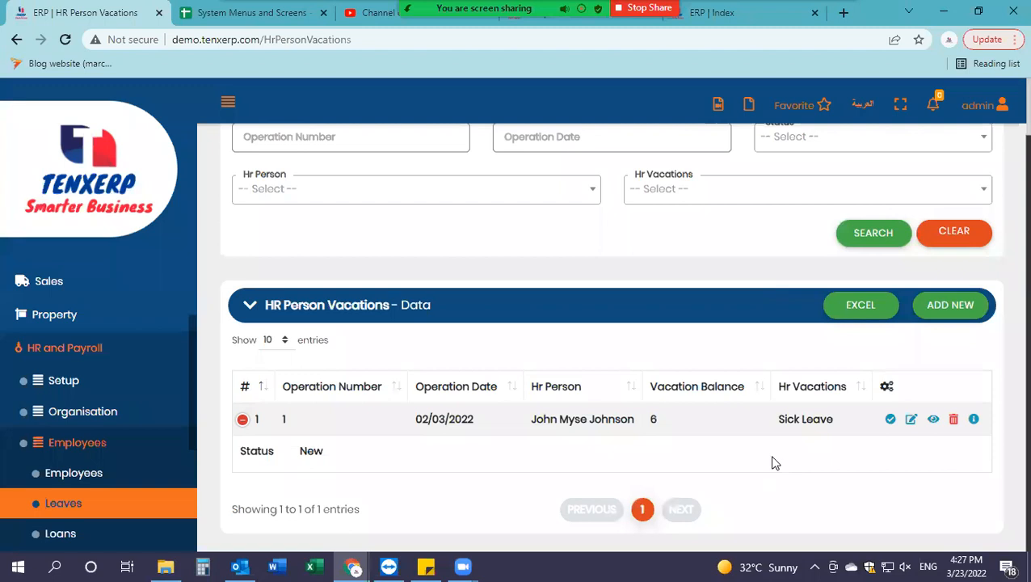
- Check the sick leave record's status, employee and vacation balance in the data table
double_click(324, 457)
click(331, 461)
double_click(311, 455)
click(373, 458)
drag(331, 454, 308, 455)
drag(533, 417, 662, 436)
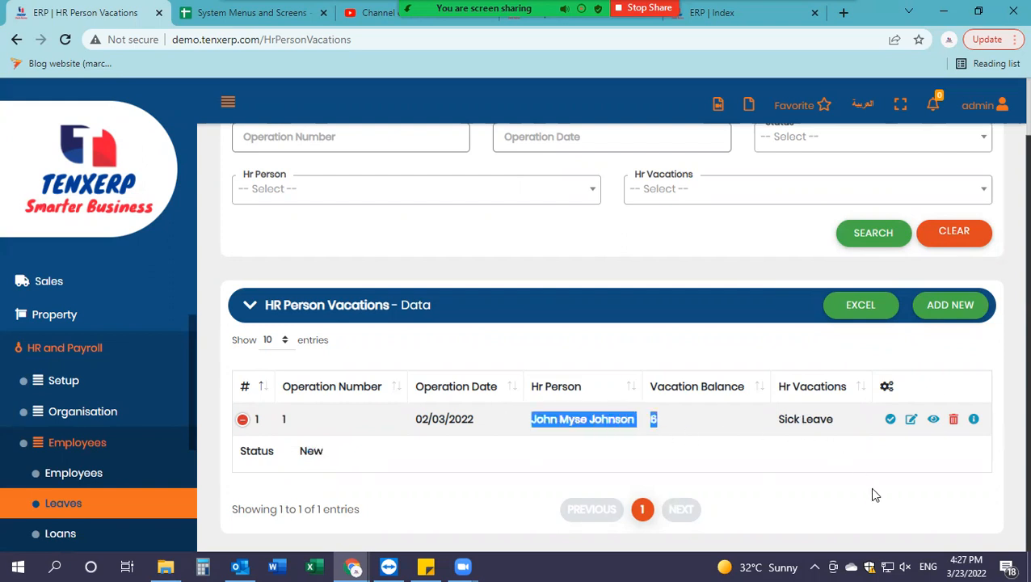
click(877, 462)
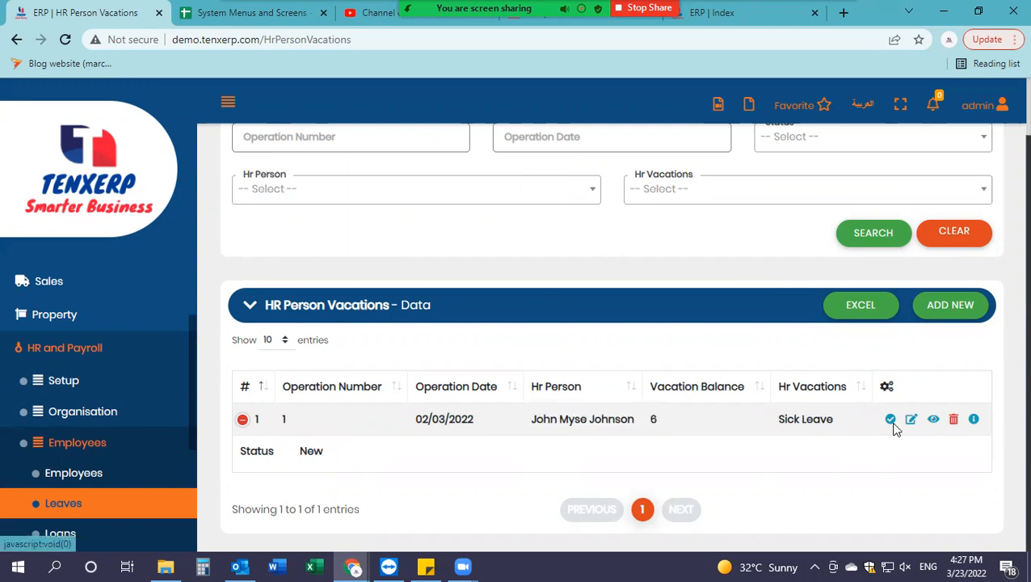
- Post the sick leave record with confirmation and reload the vacations page
click(892, 422)
click(549, 155)
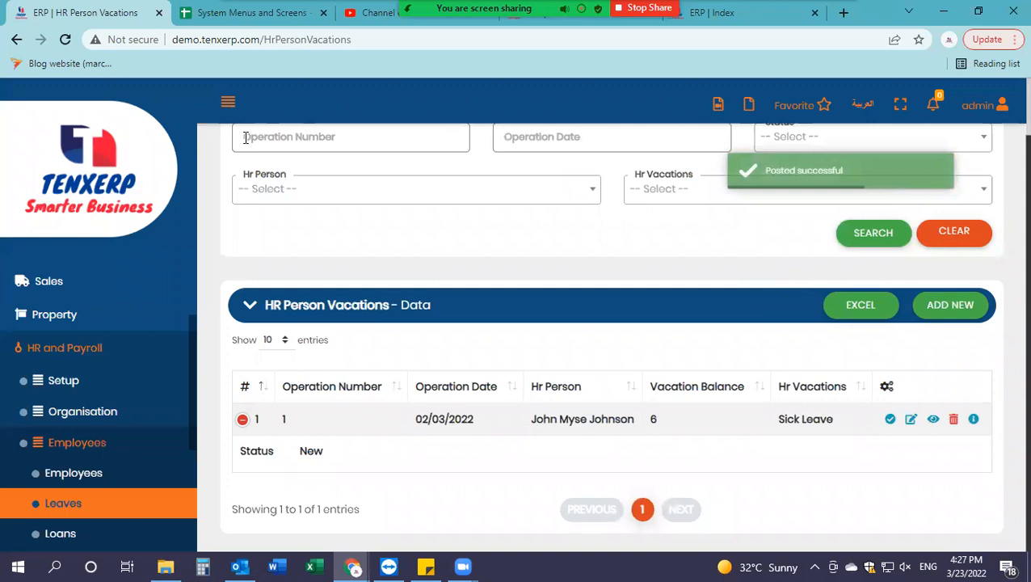
click(66, 40)
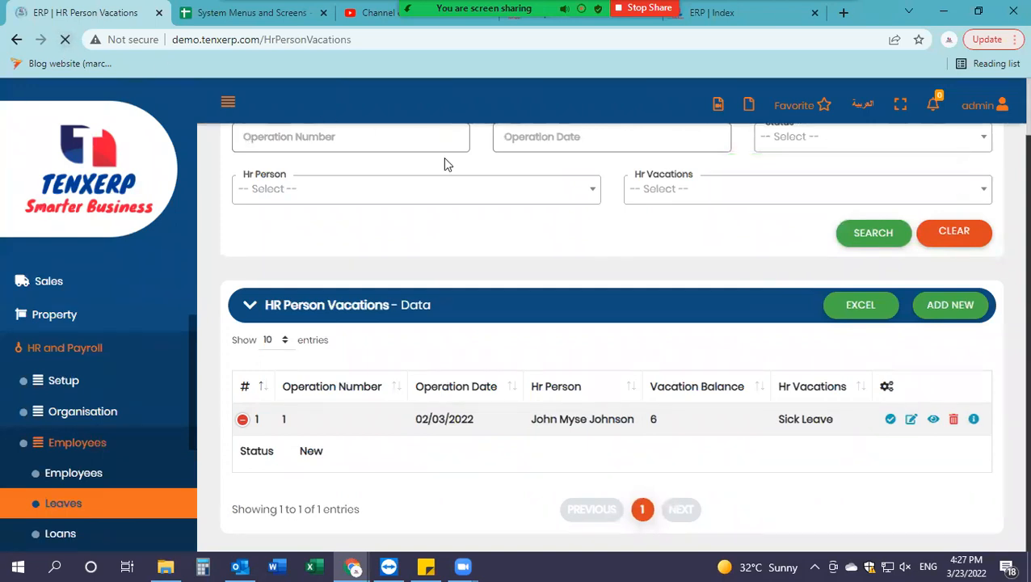